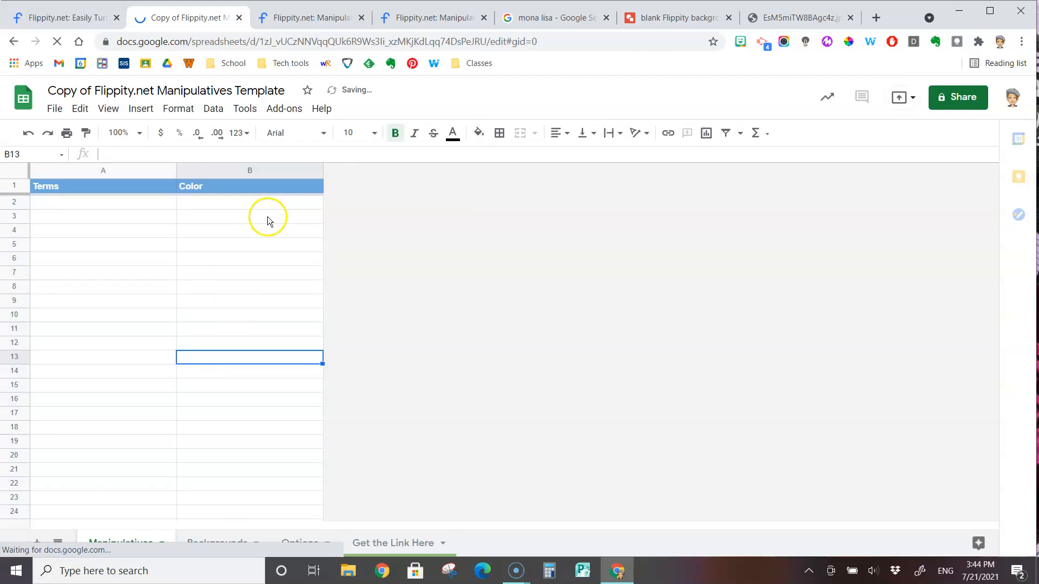
Rename the spreadsheet copy as Mona Lisa Flippity.net Manipulatives
{"action": "left_click", "coordinate": [558, 20]}
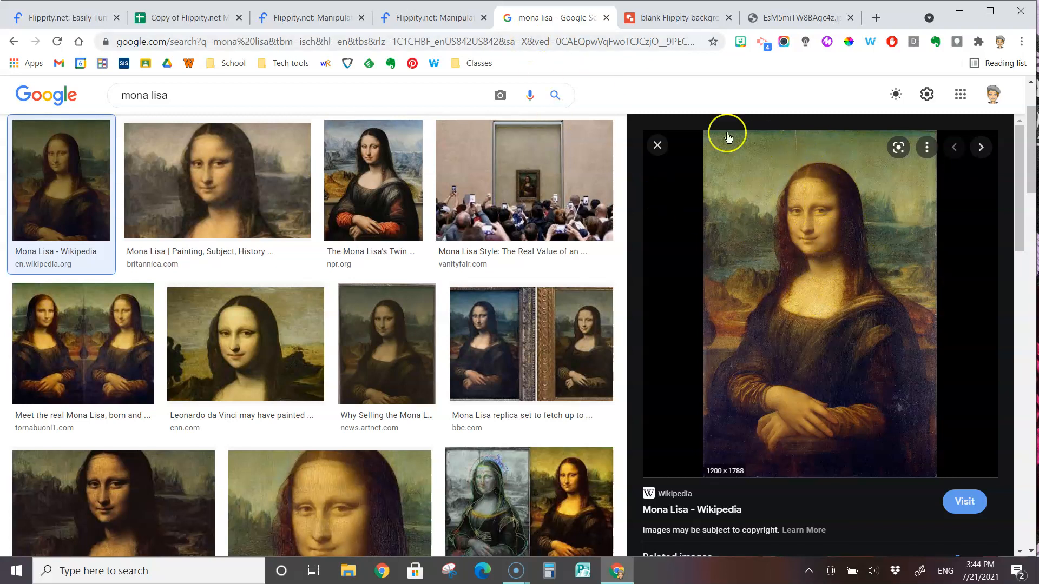
{"action": "left_click", "coordinate": [189, 21]}
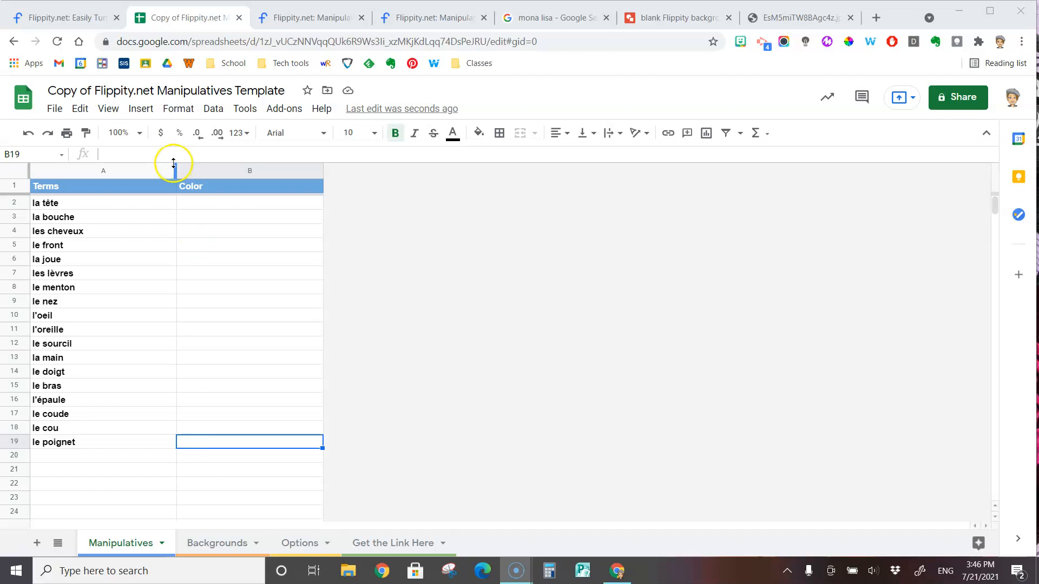
{"action": "left_click_drag", "start_coordinate": [95, 91], "coordinate": [47, 91]}
{"action": "type", "text": "Mona Lisa"}
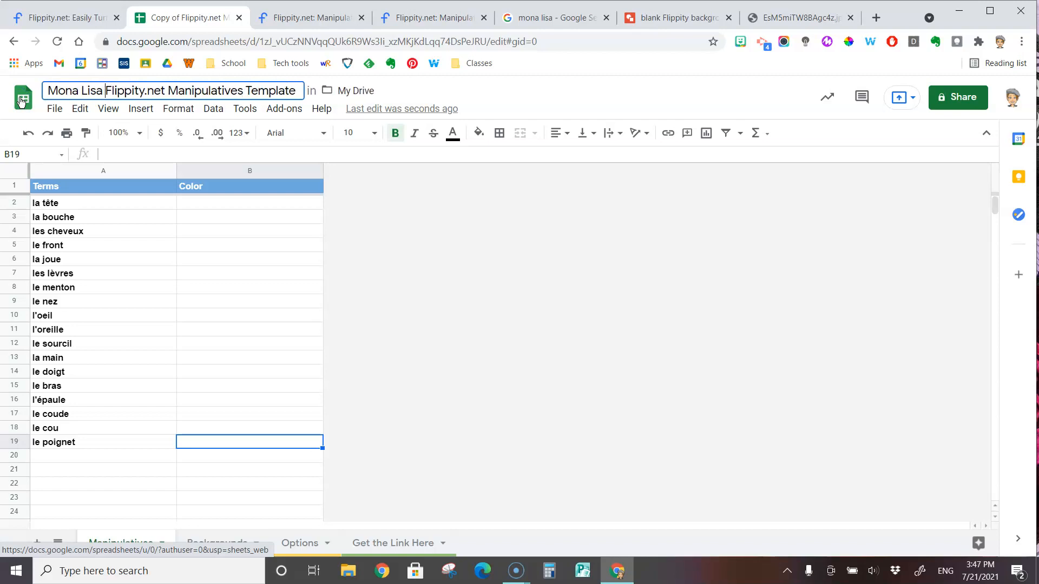
{"action": "double_click", "coordinate": [282, 86]}
{"action": "key", "text": "BackSpace"}
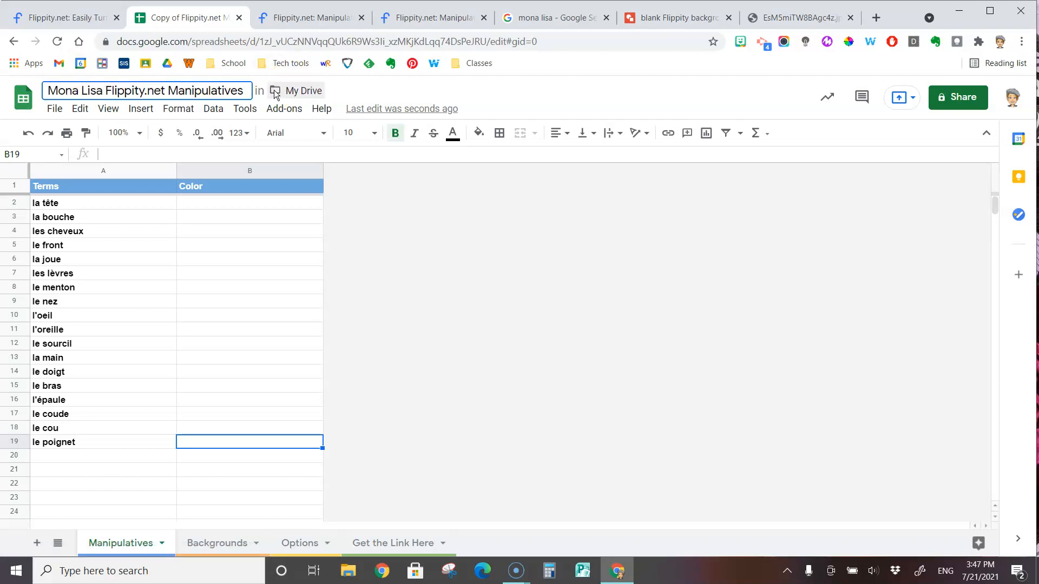
Rename the Manipulatives sheet as Mona Lisa
{"action": "left_click", "coordinate": [162, 543]}
{"action": "left_click", "coordinate": [145, 381]}
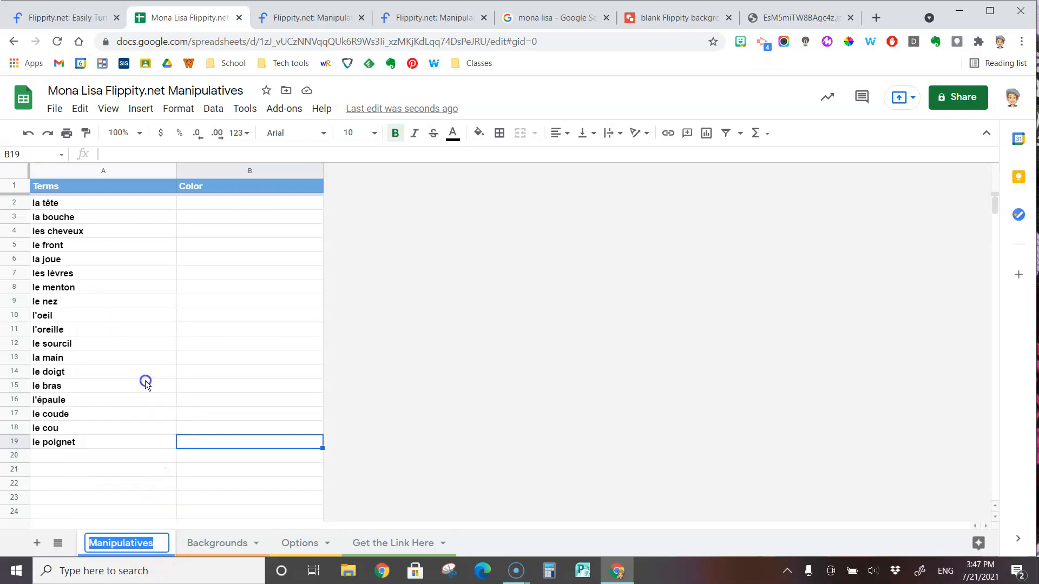
{"action": "type", "text": "Mona Lisa"}
{"action": "key", "text": "Return"}
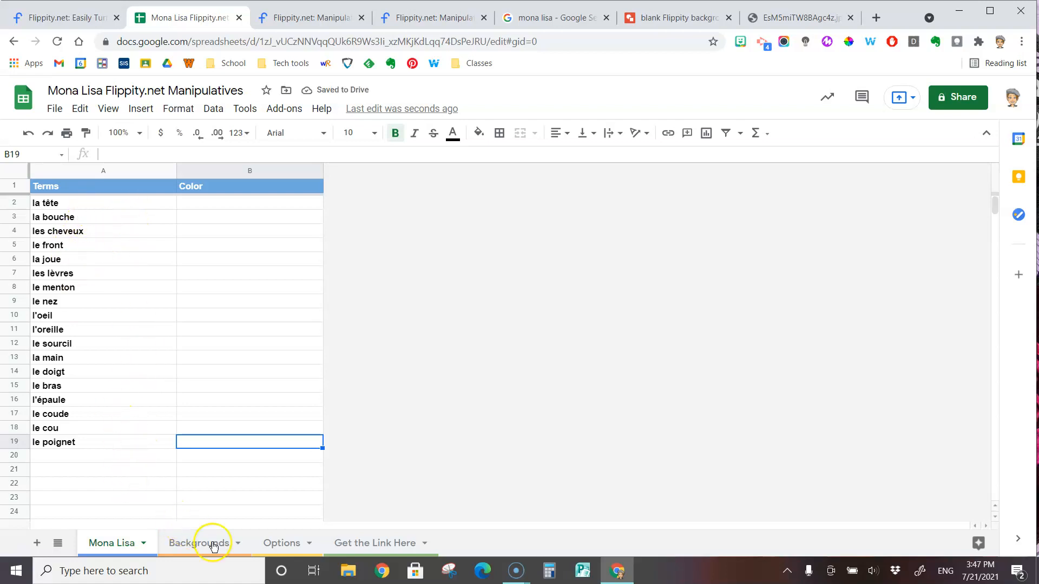
Clear all the default background names and URLs in A2:B16 of the Backgrounds sheet
{"action": "left_click", "coordinate": [239, 548]}
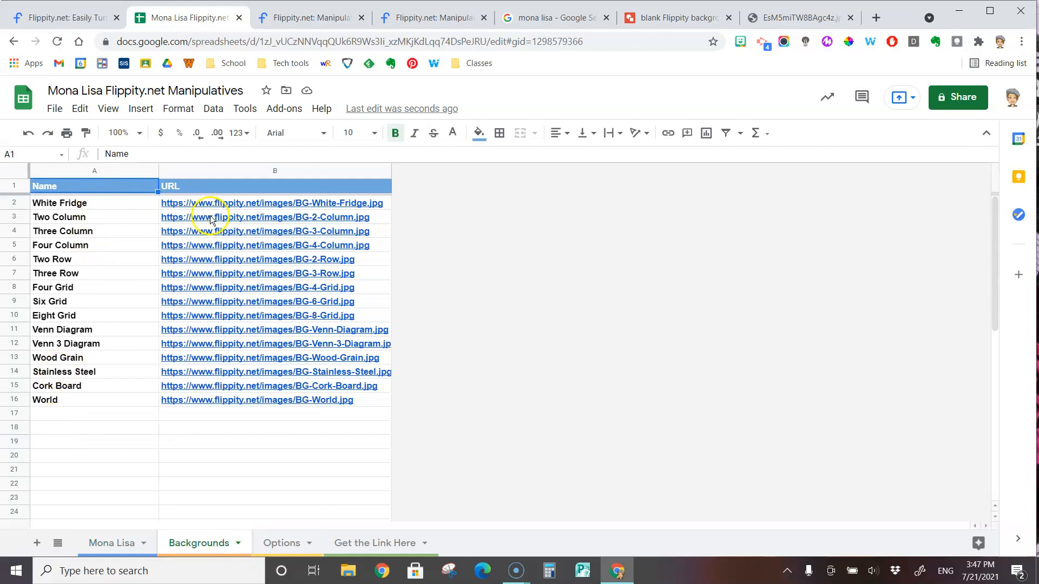
{"action": "mouse_move", "coordinate": [238, 405]}
{"action": "left_click_drag", "start_coordinate": [122, 200], "coordinate": [226, 399]}
{"action": "key", "text": "Delete"}
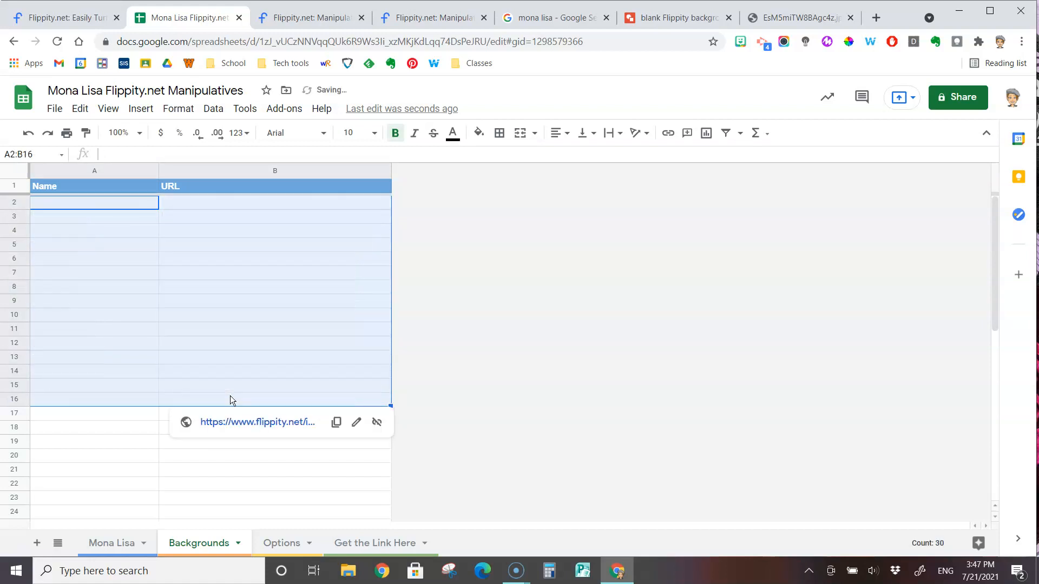
{"action": "left_click", "coordinate": [131, 441]}
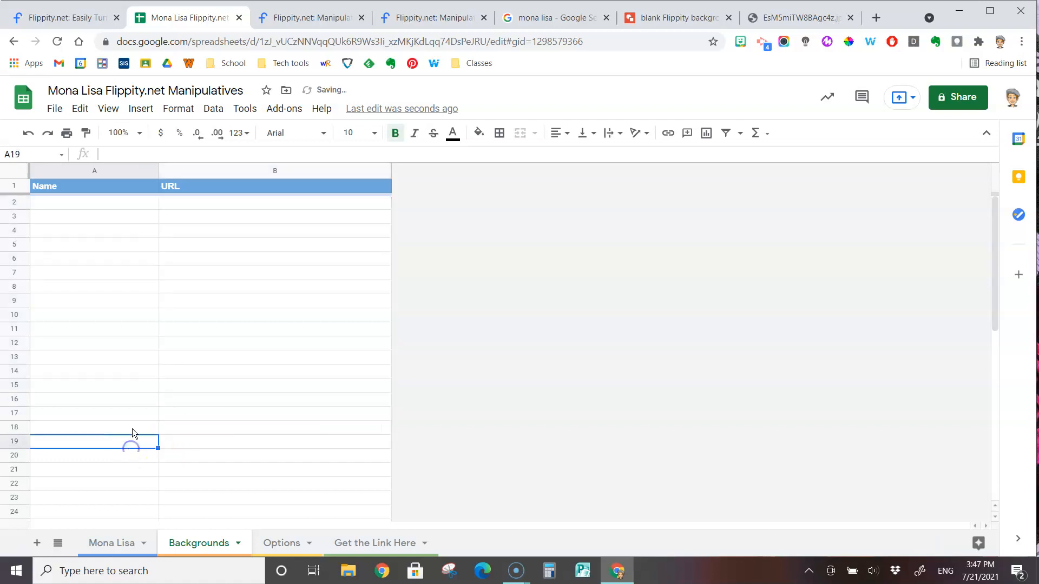
Enter Mona Lisa as the background name in cell A2
{"action": "left_click", "coordinate": [120, 204]}
{"action": "type", "text": "MOna L"}
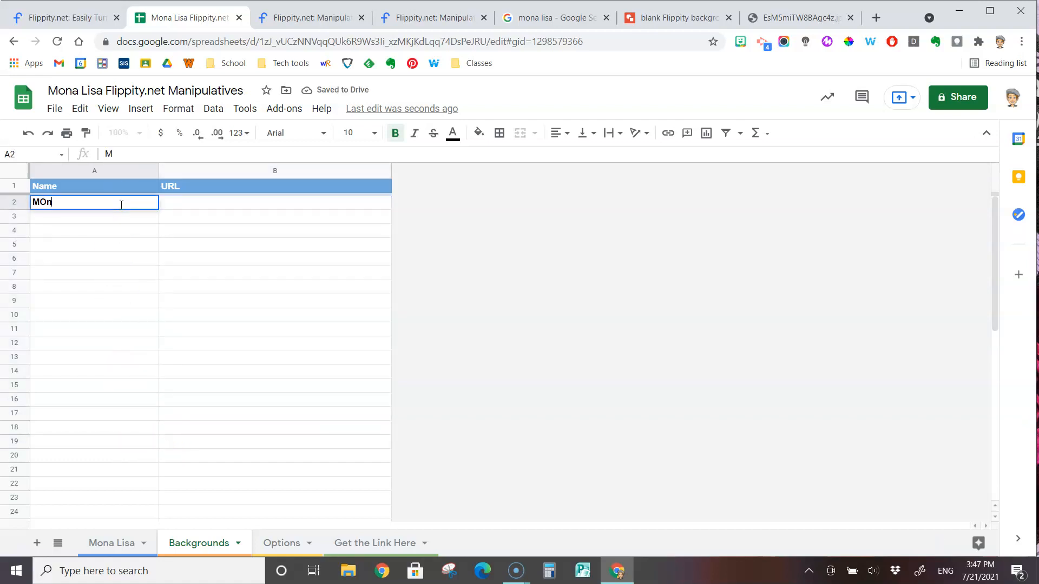
{"action": "key", "text": "BackSpace"}
{"action": "key", "text": "BackSpace"}
{"action": "key", "text": "BackSpace"}
{"action": "key", "text": "Tab"}
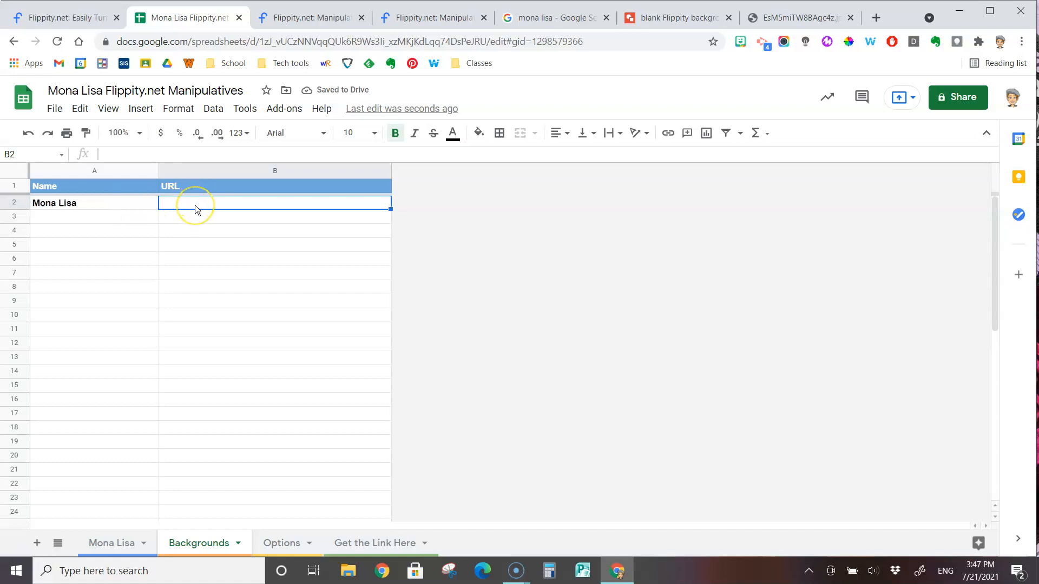
Open the Wikipedia Mona Lisa picture from the Google image results in its own tab and copy its web address
{"action": "left_click", "coordinate": [557, 19]}
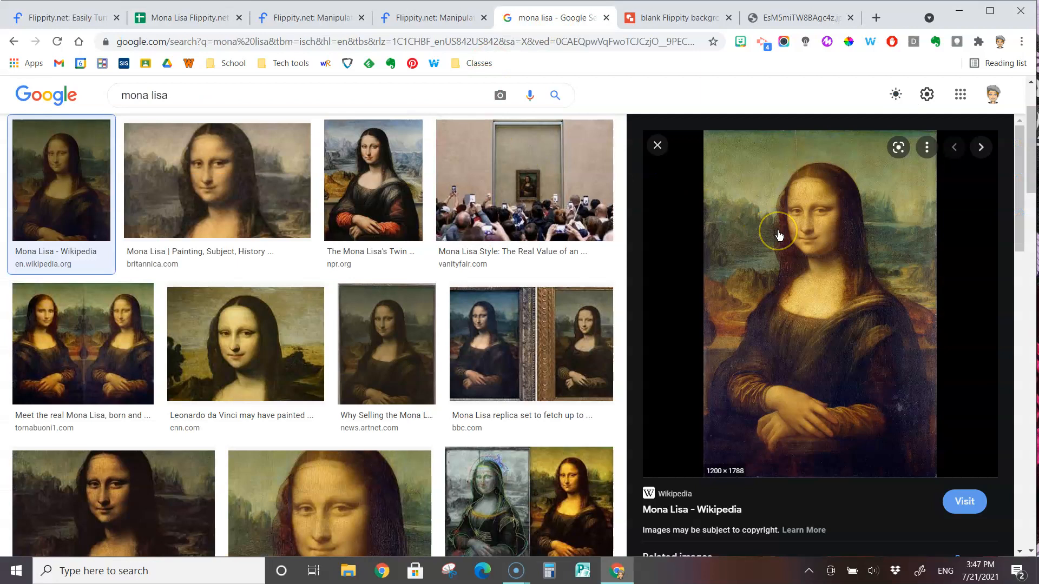
{"action": "left_click", "coordinate": [648, 42]}
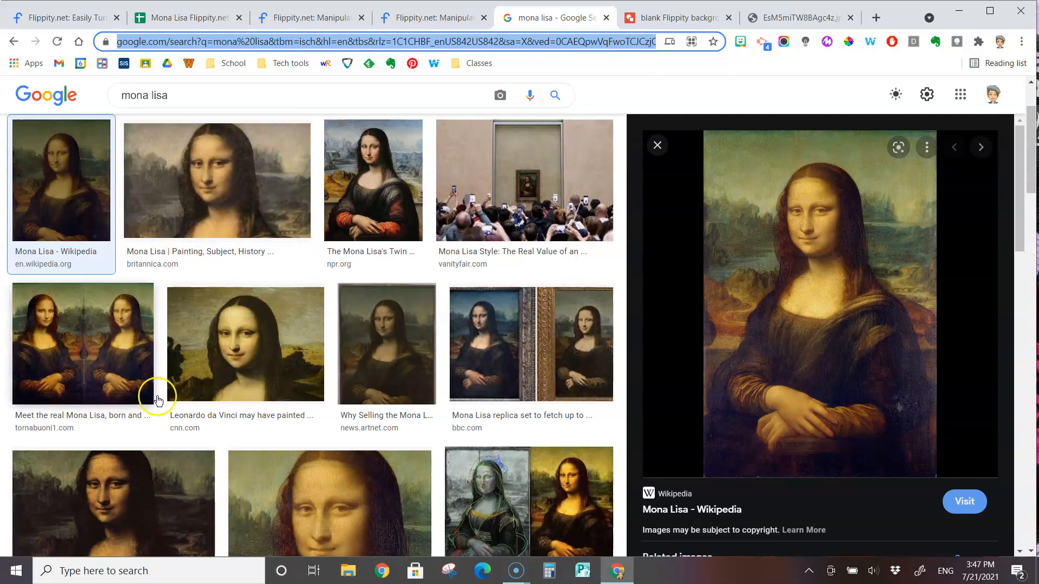
{"action": "right_click", "coordinate": [771, 274]}
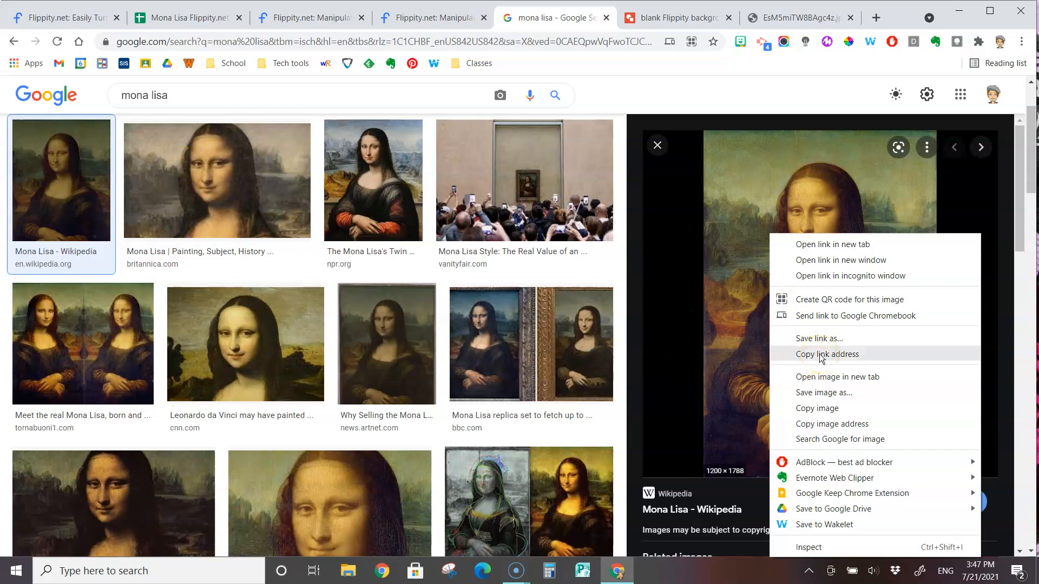
{"action": "left_click", "coordinate": [820, 379]}
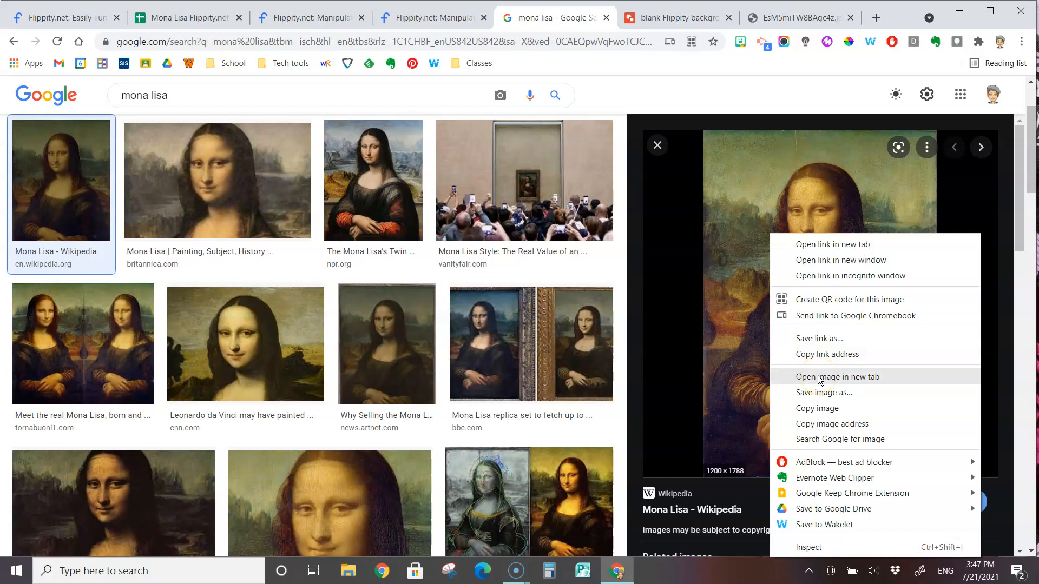
{"action": "left_click", "coordinate": [820, 379]}
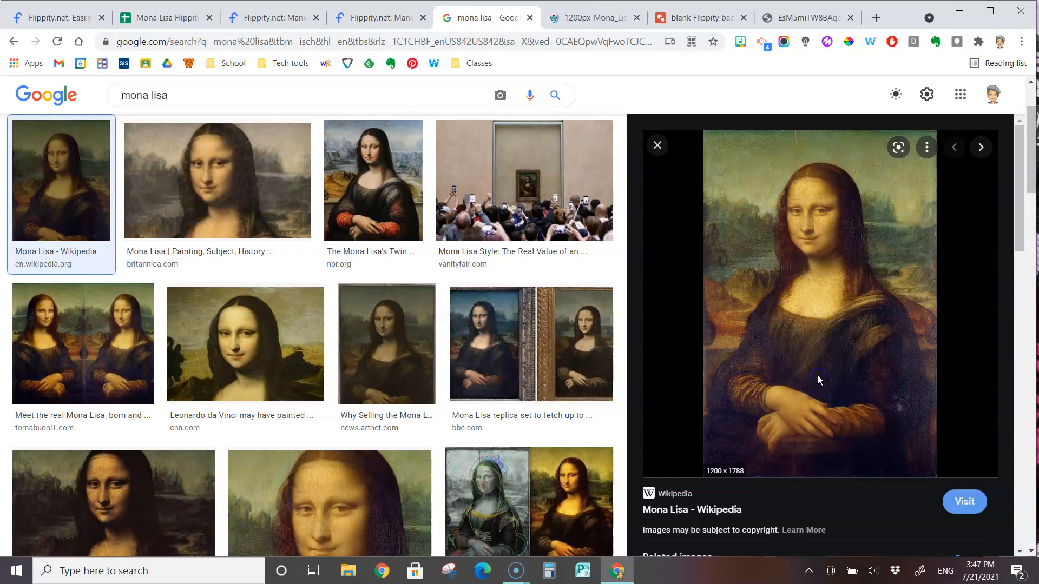
{"action": "left_click", "coordinate": [587, 17]}
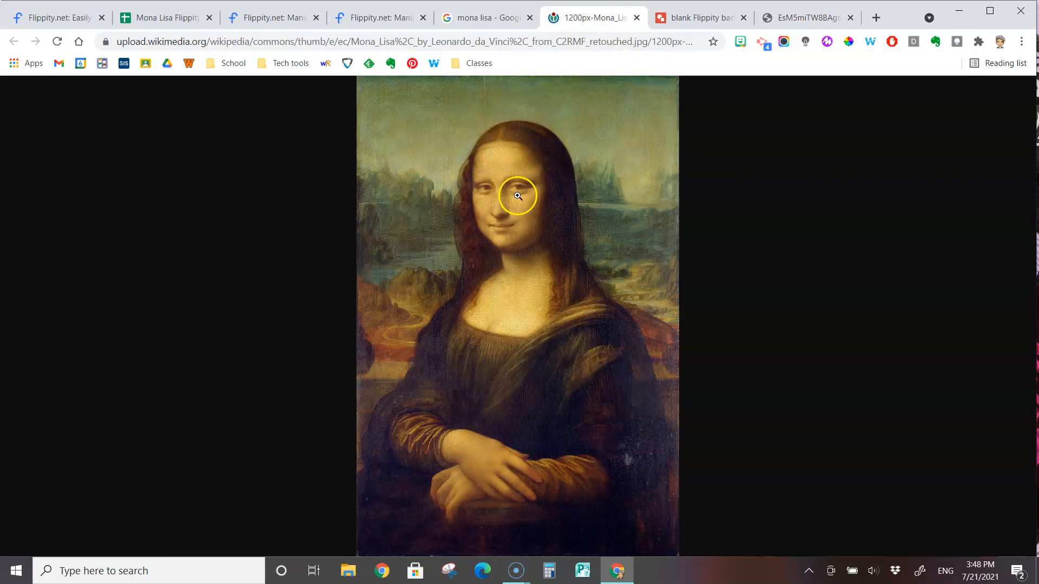
{"action": "left_click", "coordinate": [607, 42]}
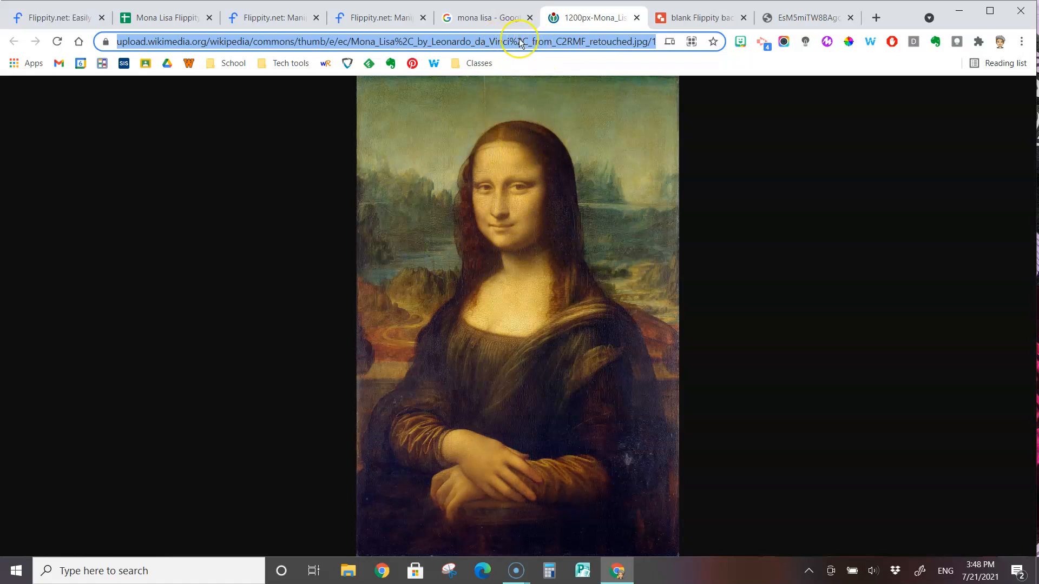
Paste the copied Wikimedia image address into cell B2 of the Backgrounds sheet as the Mona Lisa background's URL
{"action": "left_click", "coordinate": [181, 18]}
{"action": "left_click", "coordinate": [258, 205]}
{"action": "type", "text": "https://upload.wikimedia.org/wikipedia/commons/thumb/e/ec/Mona_Lisa%2C_by_Leonardo_da_Vinci%2C_from_C2RMF_retouched.jpg/1200px-Mona_Lisa%2C_by_Leonardo_da_Vinci%2C_from_C2RMF_retouched.jpg"}
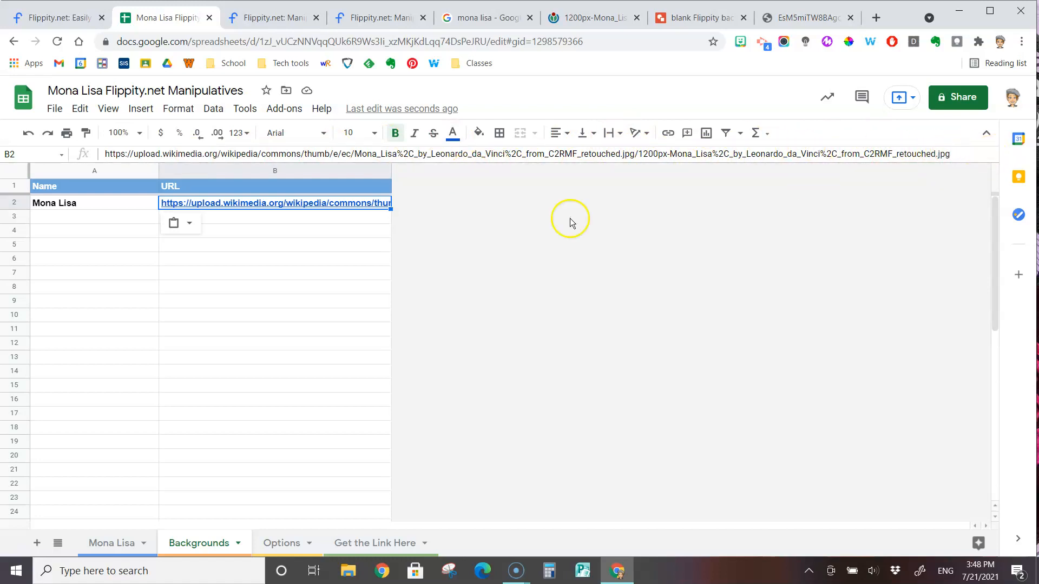
{"action": "left_click", "coordinate": [329, 260]}
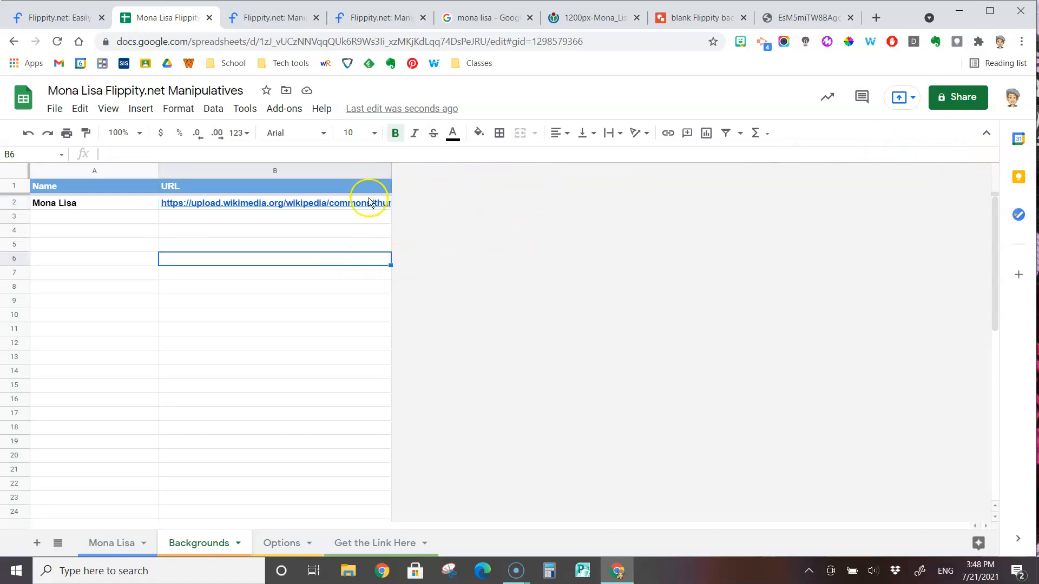
{"action": "left_click", "coordinate": [345, 202]}
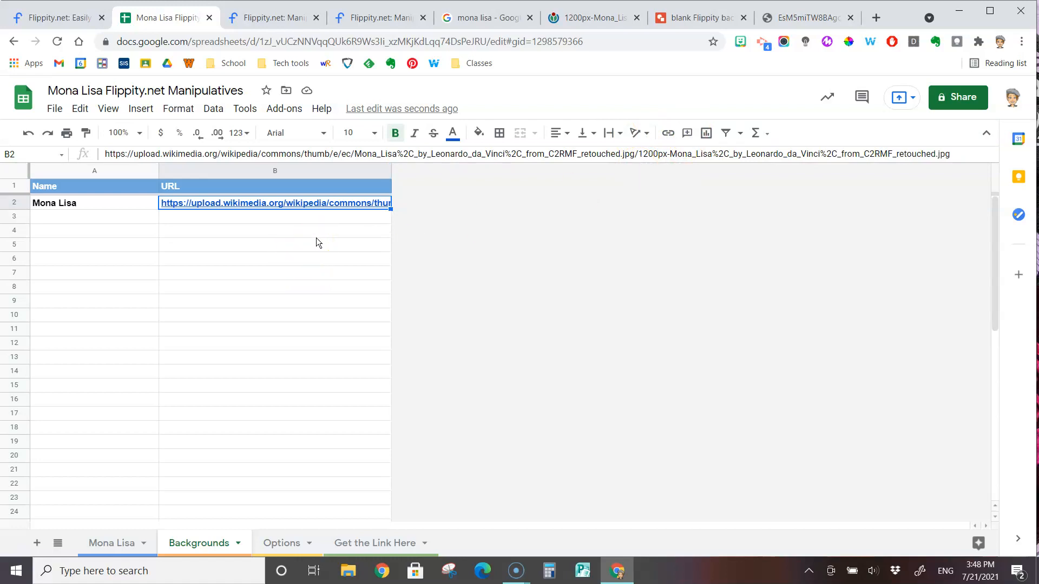
{"action": "left_click", "coordinate": [320, 220]}
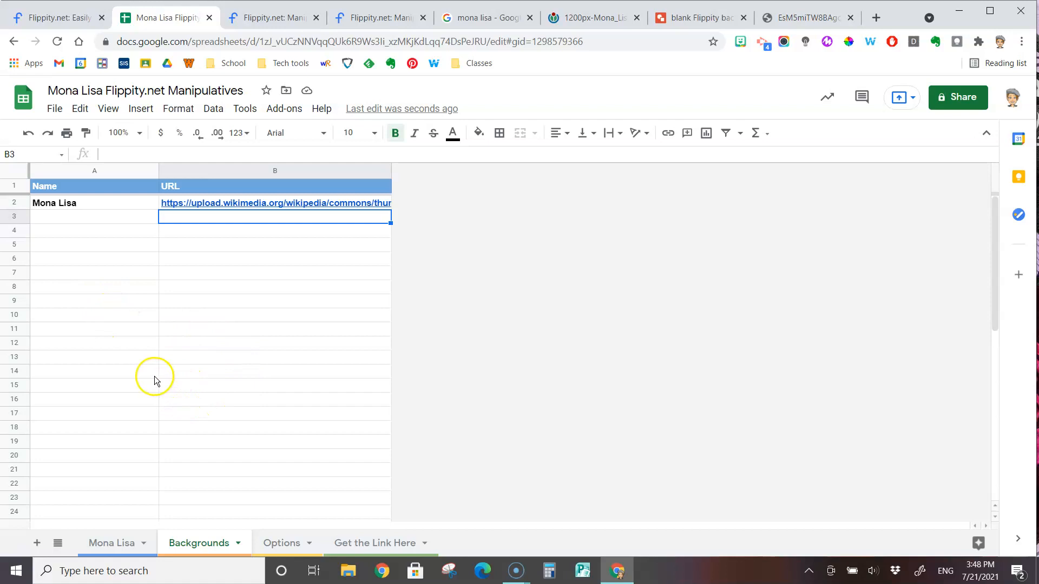
Check the Backgrounds and Options sheets and publish the entire document to the web as a web page
{"action": "left_click", "coordinate": [120, 545]}
{"action": "left_click", "coordinate": [198, 541]}
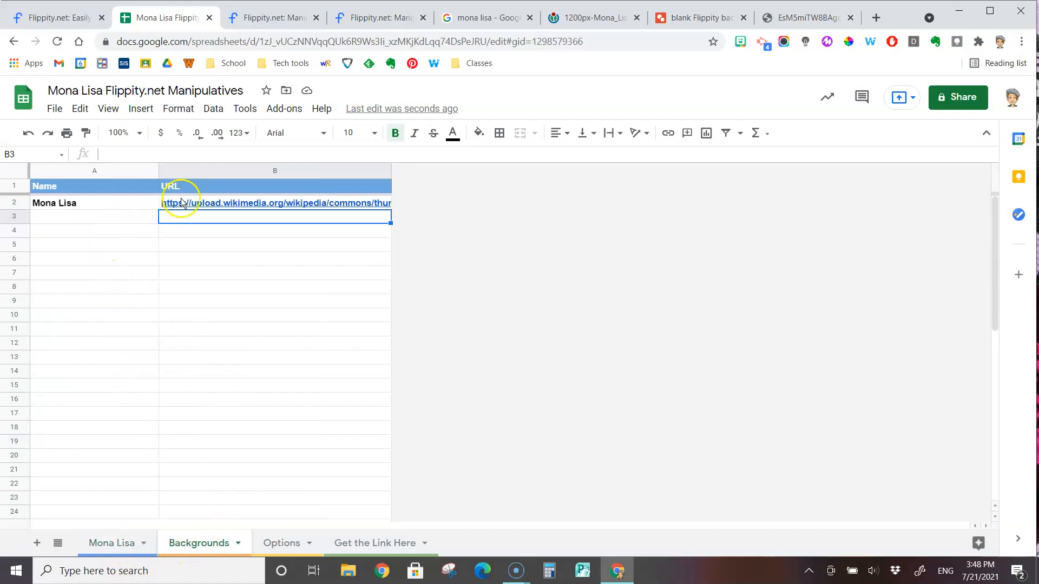
{"action": "left_click", "coordinate": [281, 547]}
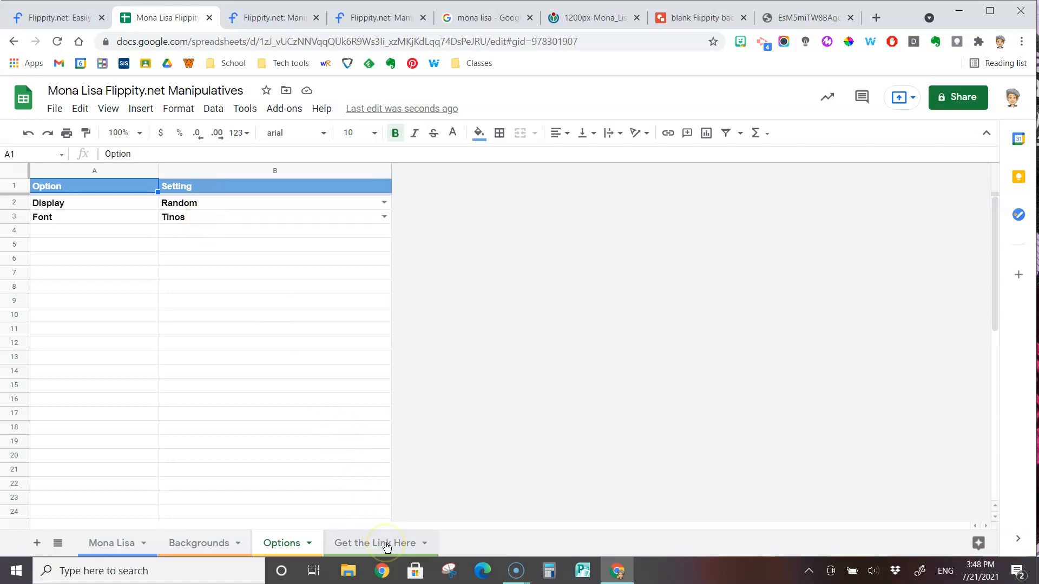
{"action": "left_click", "coordinate": [116, 544]}
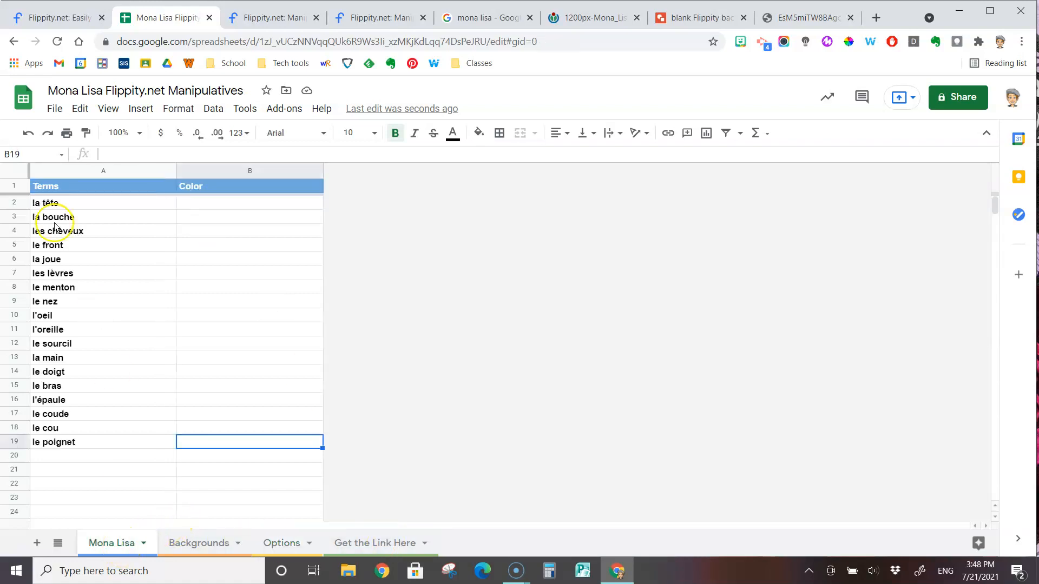
{"action": "left_click", "coordinate": [54, 108]}
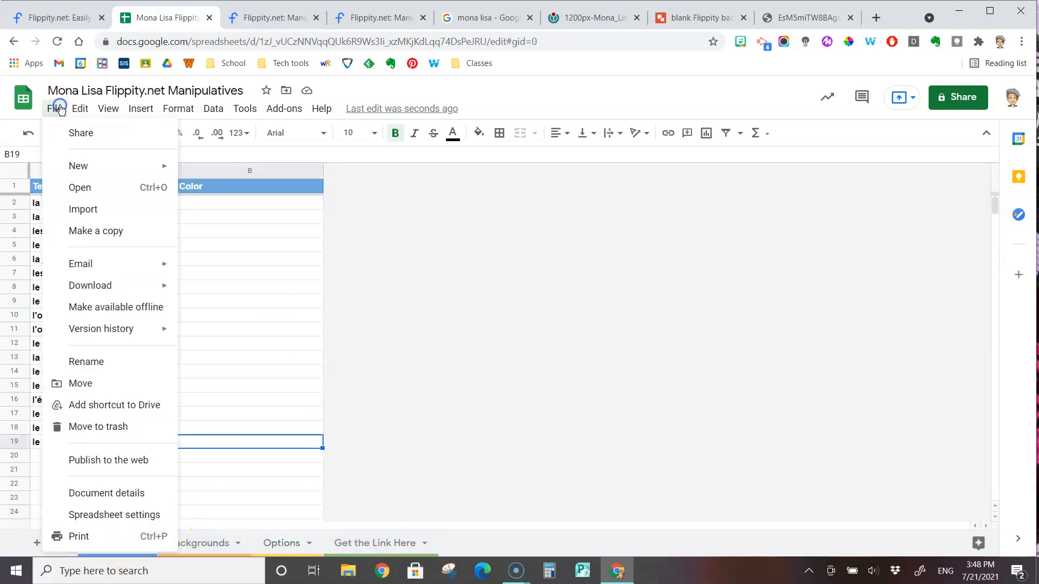
{"action": "left_click", "coordinate": [113, 460]}
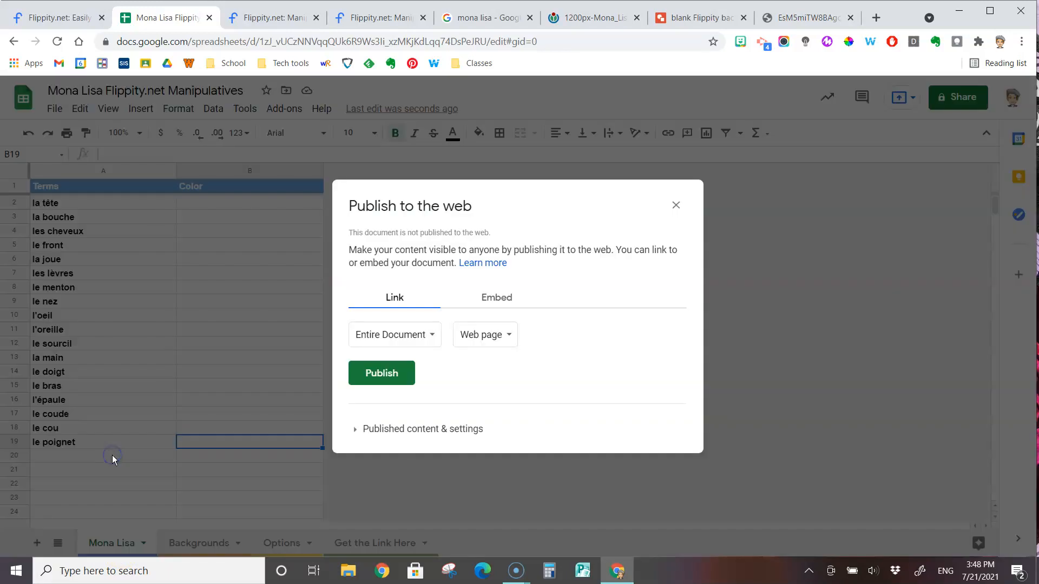
{"action": "left_click", "coordinate": [392, 378]}
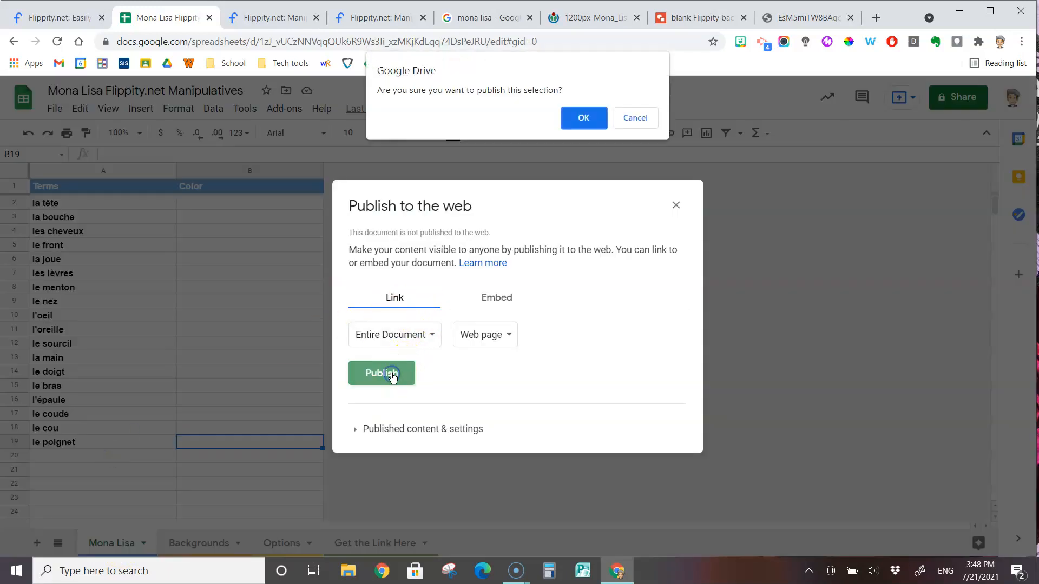
{"action": "left_click", "coordinate": [589, 121]}
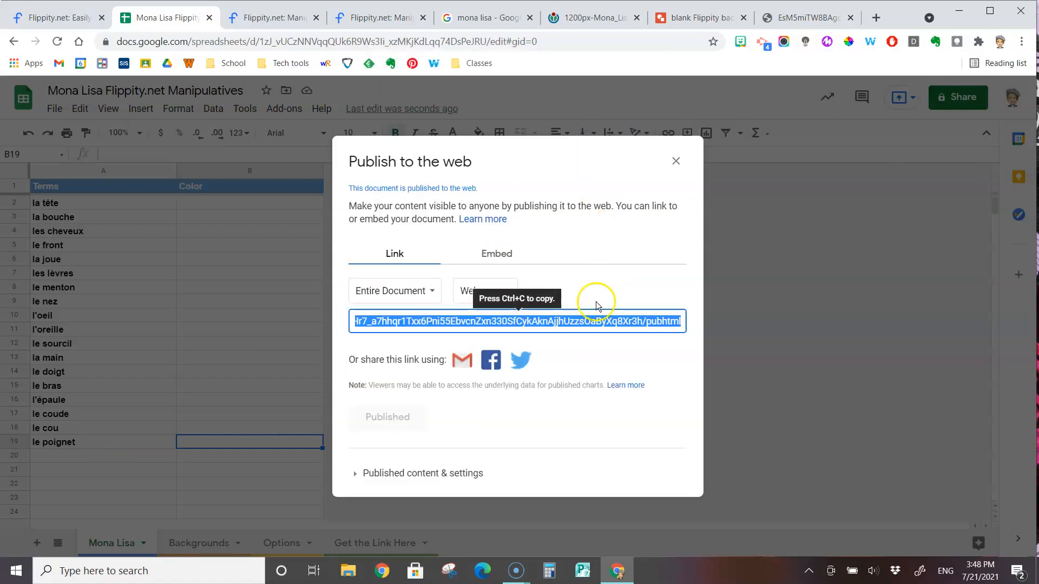
{"action": "left_click", "coordinate": [676, 161]}
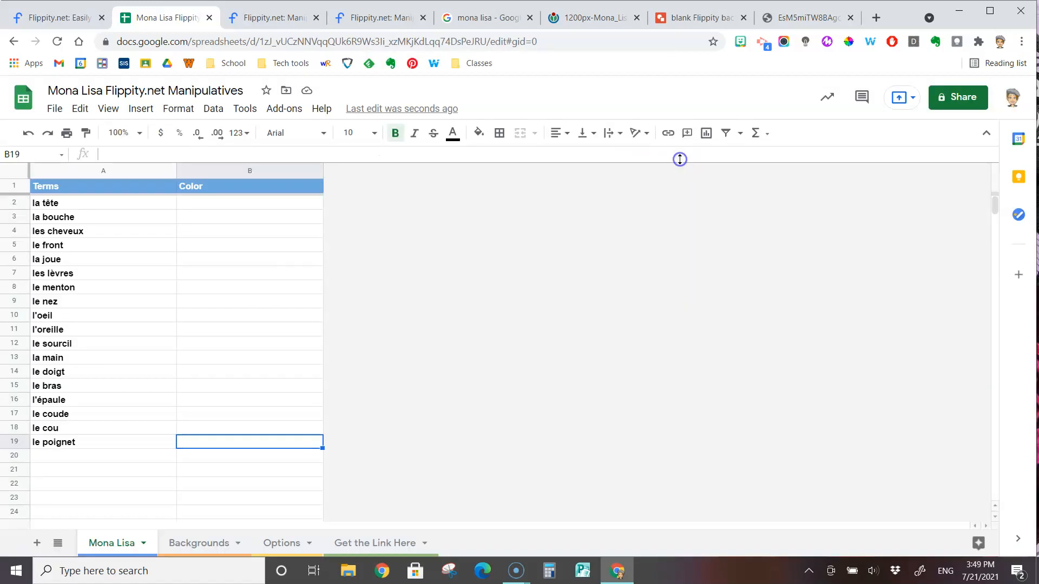
Open the Flippity activity from the link on the Get the Link Here sheet and compare its background with the original image
{"action": "left_click", "coordinate": [389, 546]}
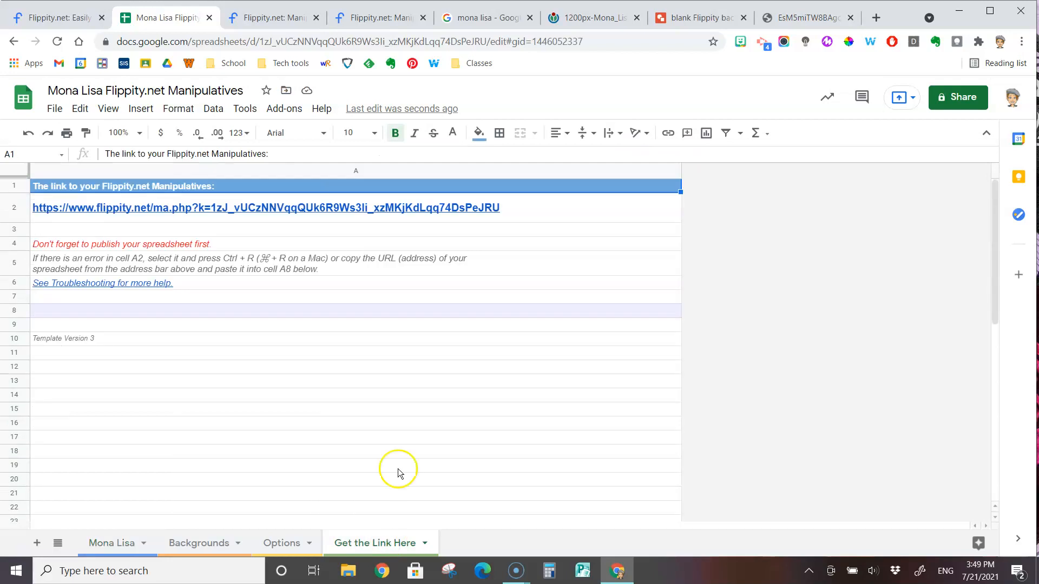
{"action": "left_click", "coordinate": [129, 210]}
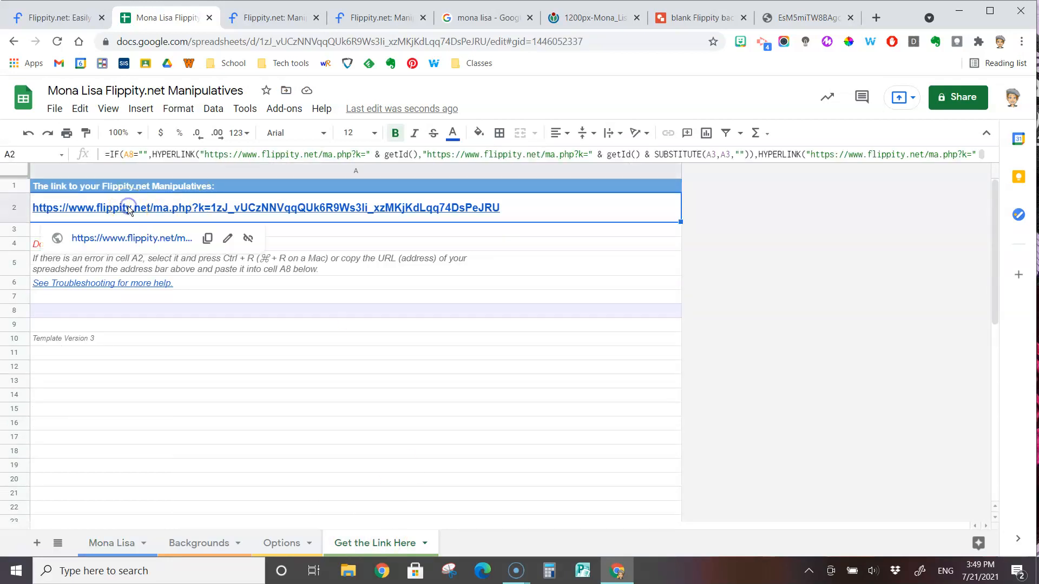
{"action": "left_click", "coordinate": [111, 238]}
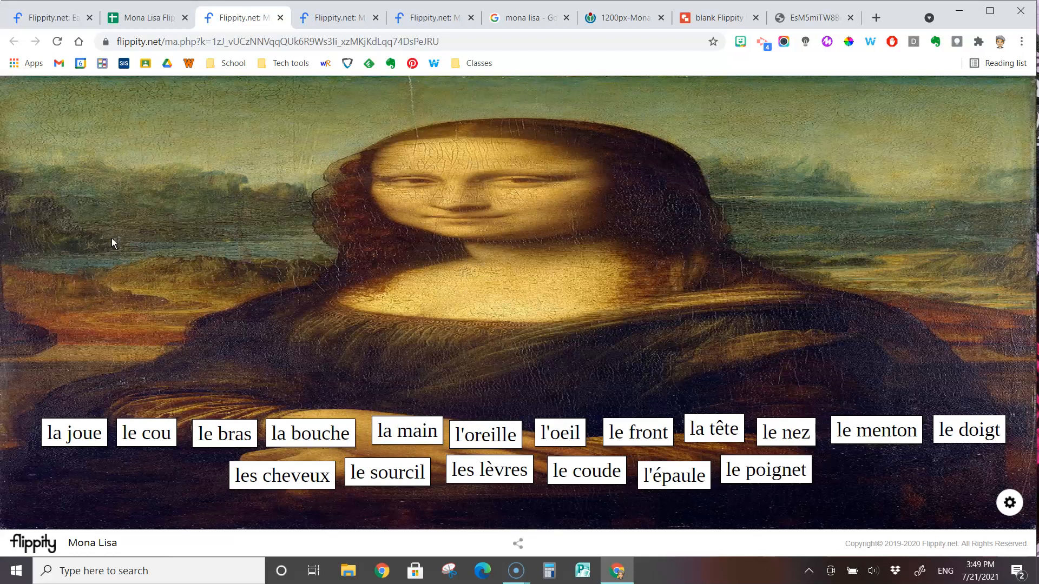
{"action": "left_click", "coordinate": [611, 17]}
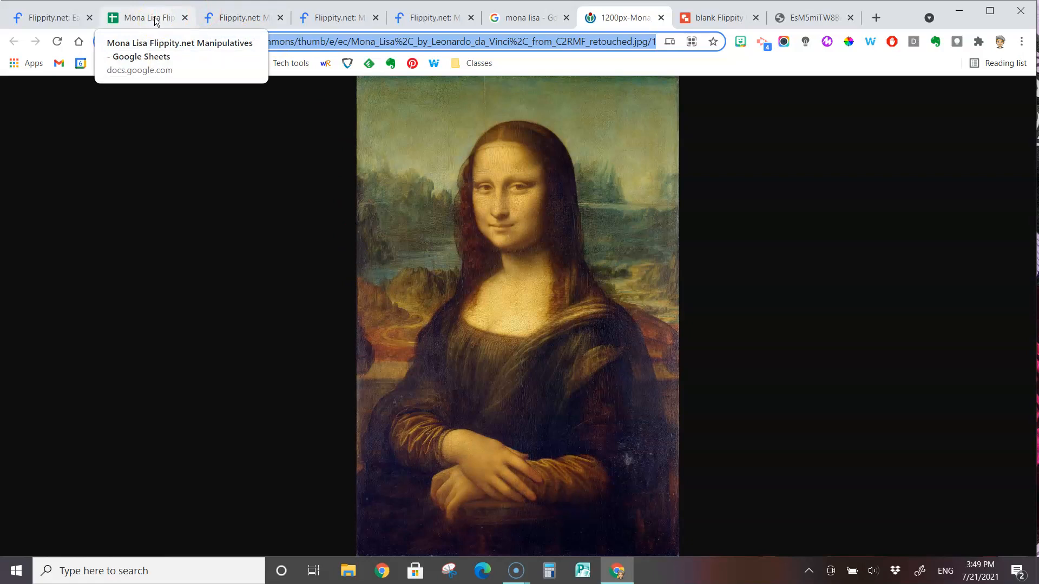
{"action": "left_click", "coordinate": [247, 18]}
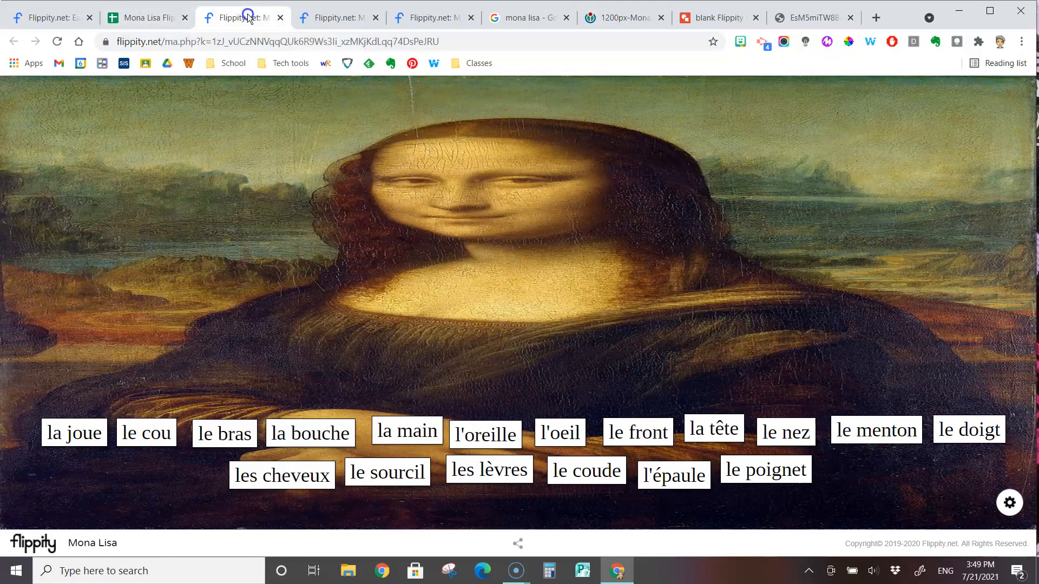